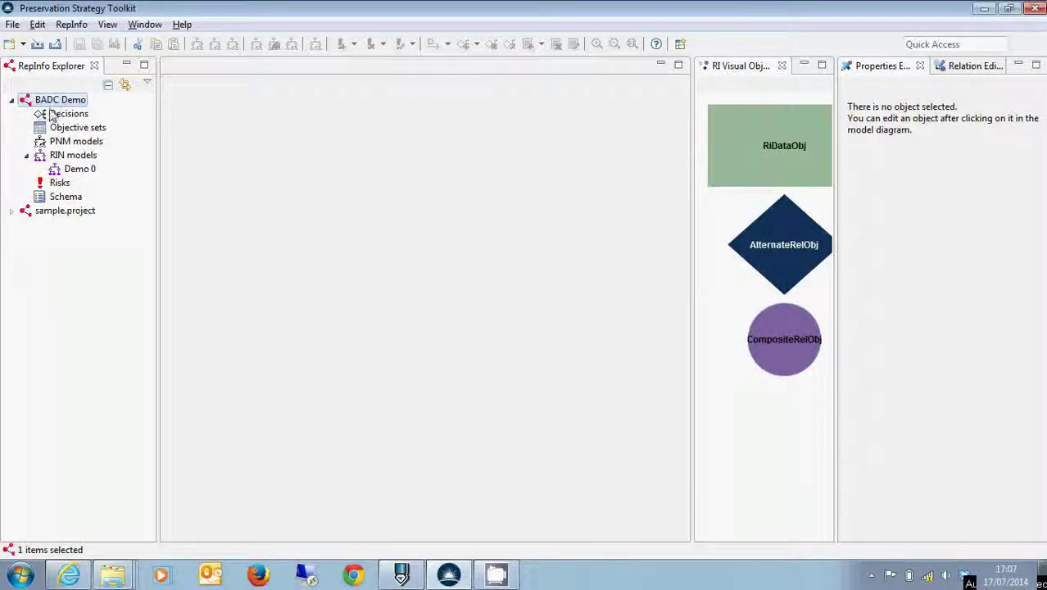
Create a new RIN model named "Demo 1" in the BADC Demo project.
left_click(13, 24)
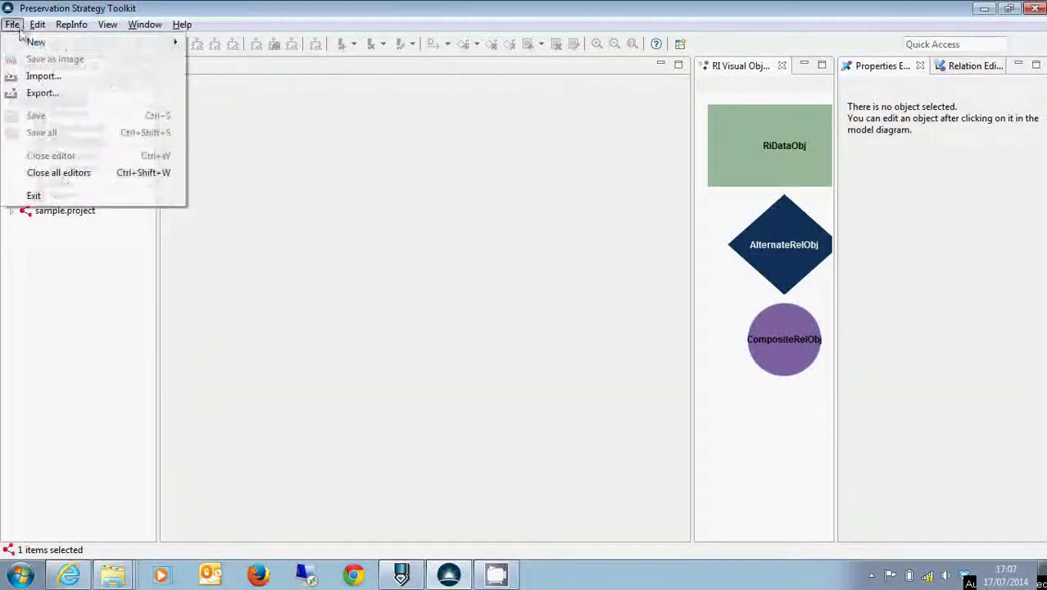
mouse_move(32, 41)
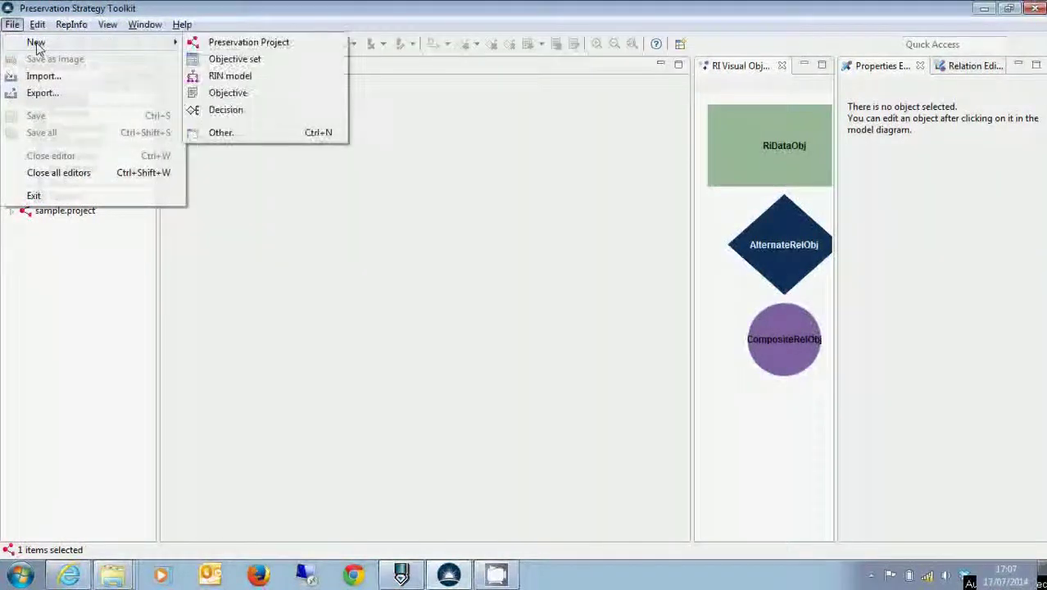
left_click(230, 77)
left_click(385, 263)
type("De")
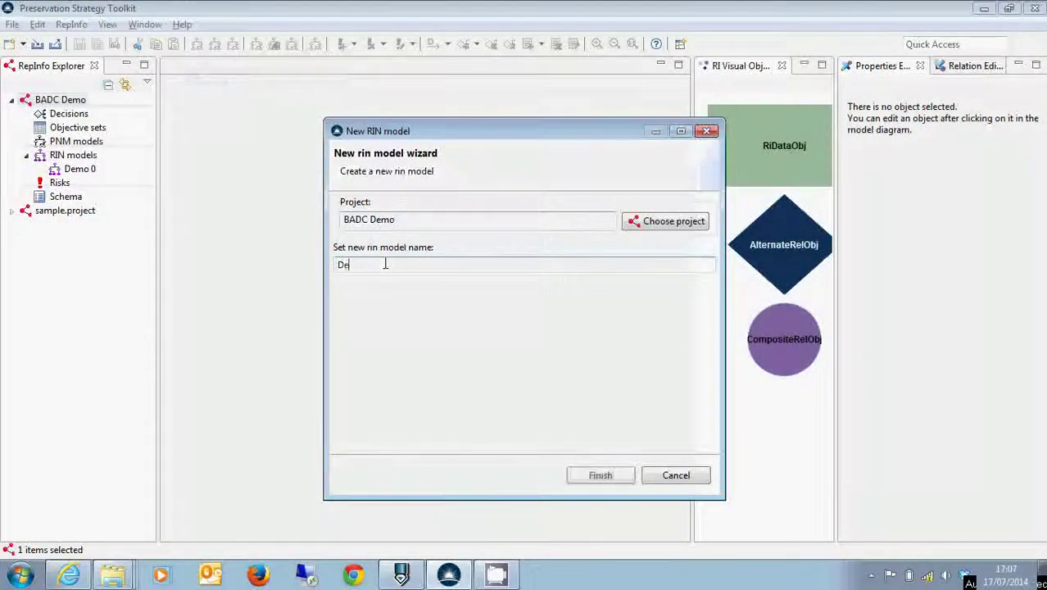
type("mo 1")
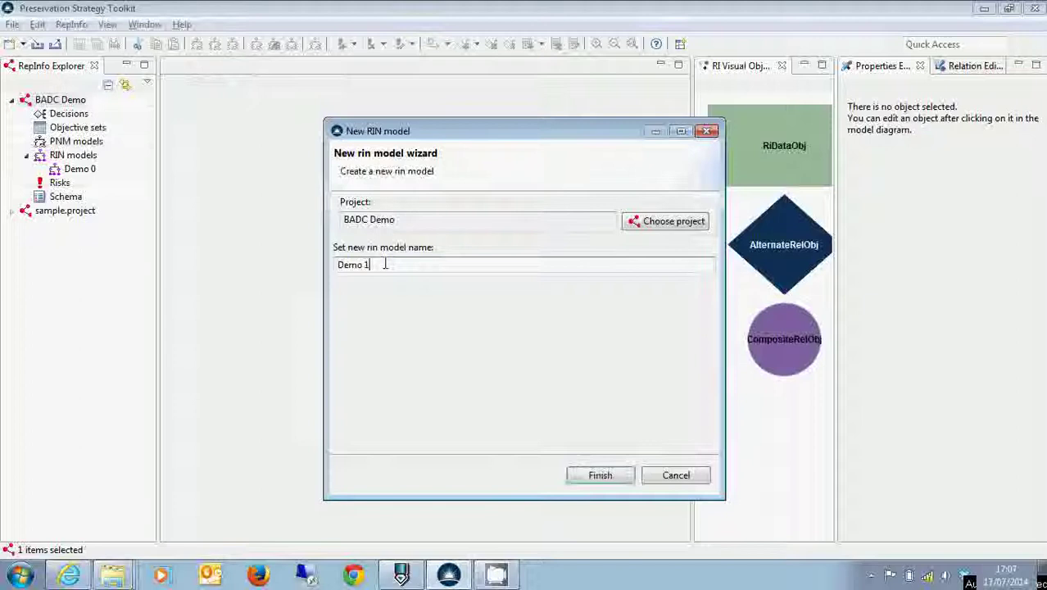
left_click(603, 479)
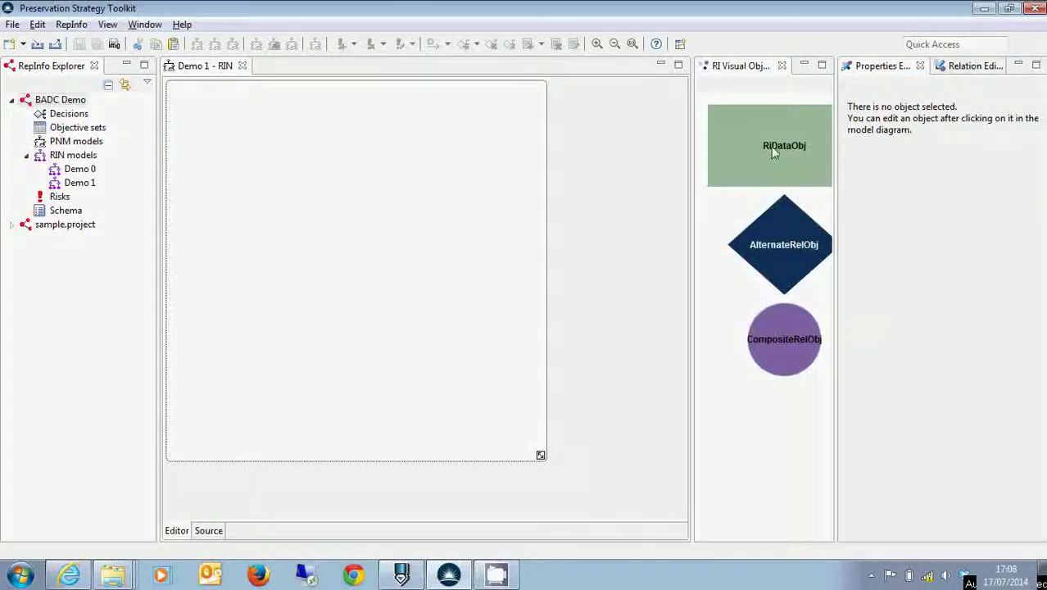
Add an RiDataObj to the upper part of the diagram and open the registry search for it.
left_click_drag(770, 146, 283, 106)
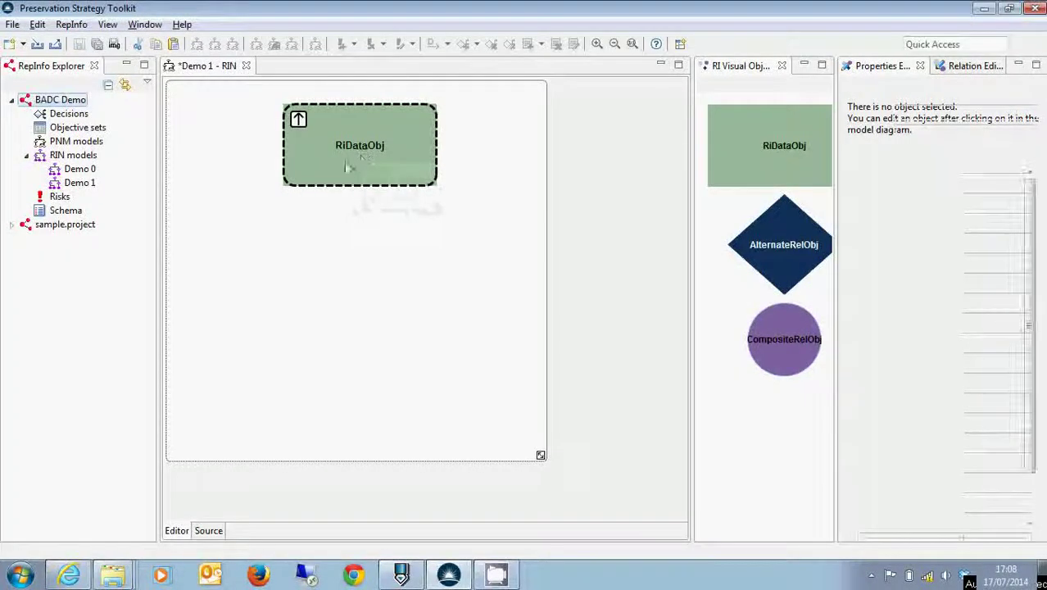
left_click(342, 152)
right_click(341, 152)
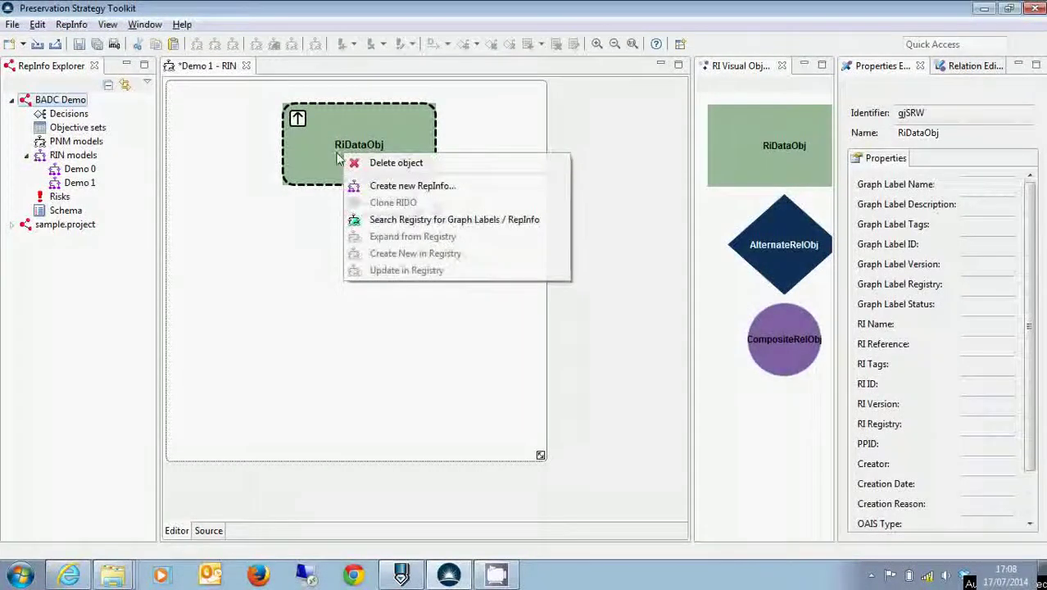
left_click(415, 220)
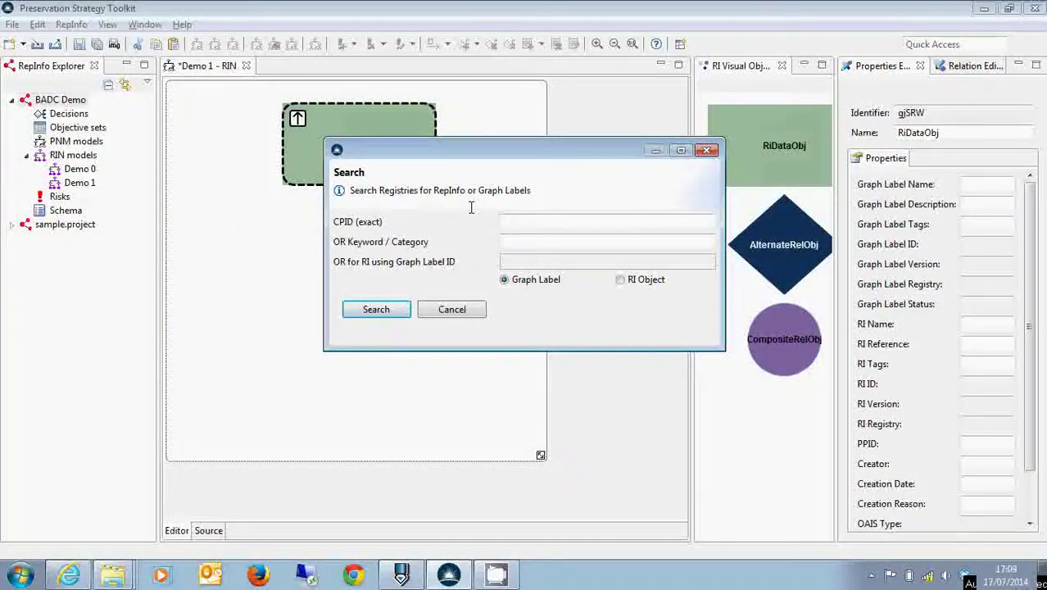
left_click(543, 221)
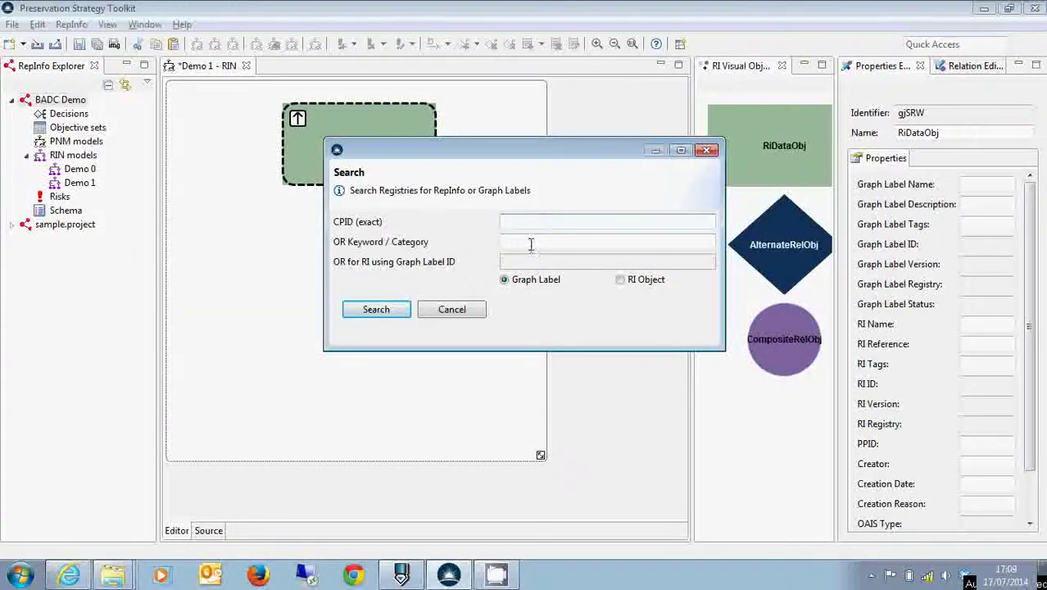
left_click(531, 243)
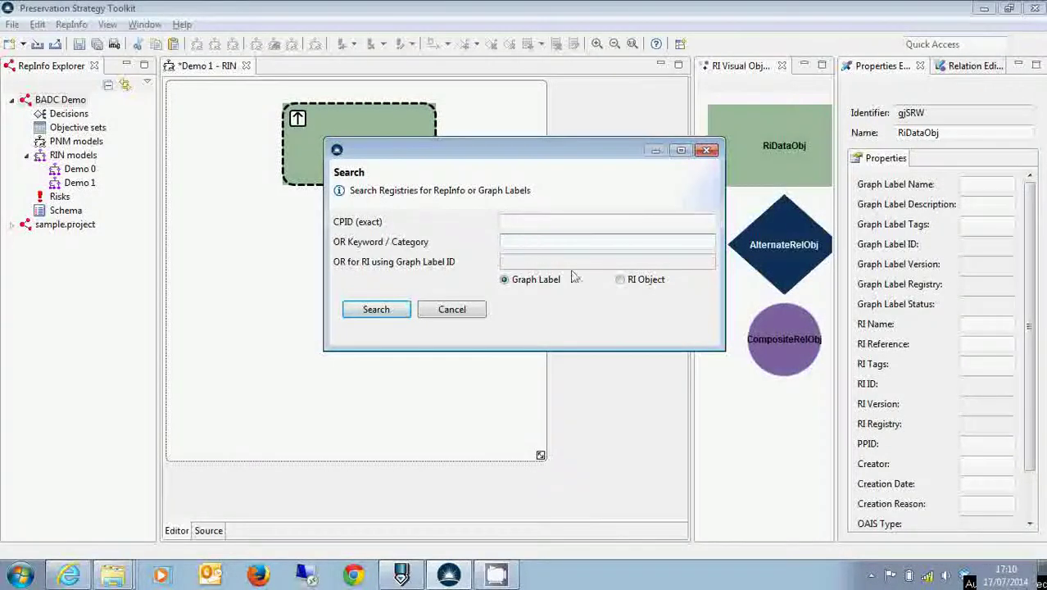
left_click(620, 280)
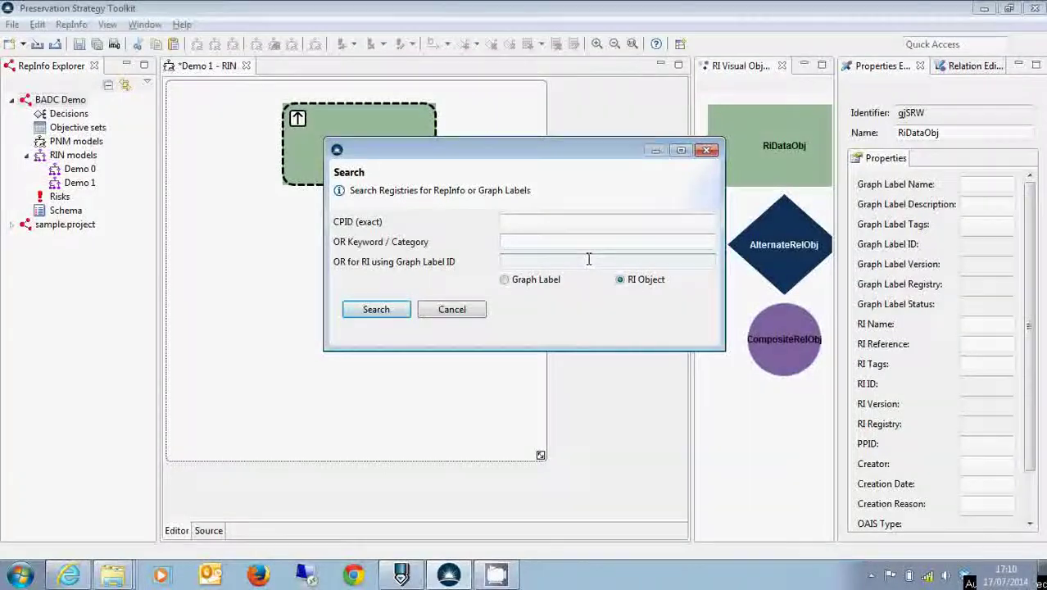
left_click(588, 261)
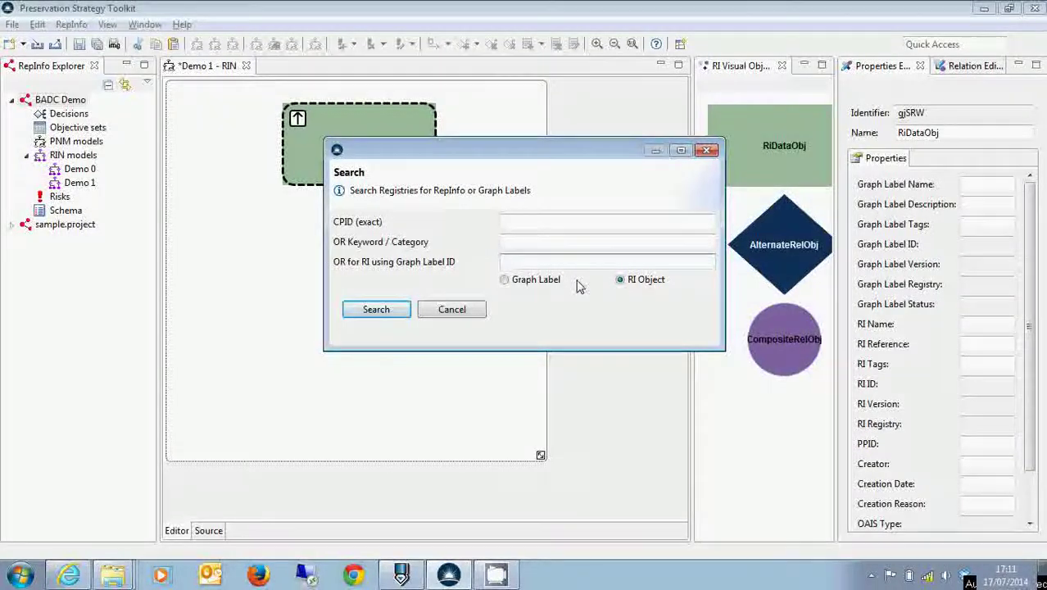
left_click(505, 282)
Search the registries for graph labels with the keyword "netcdf" and add NETCDF QXF data from the BADC registry.
left_click(528, 241)
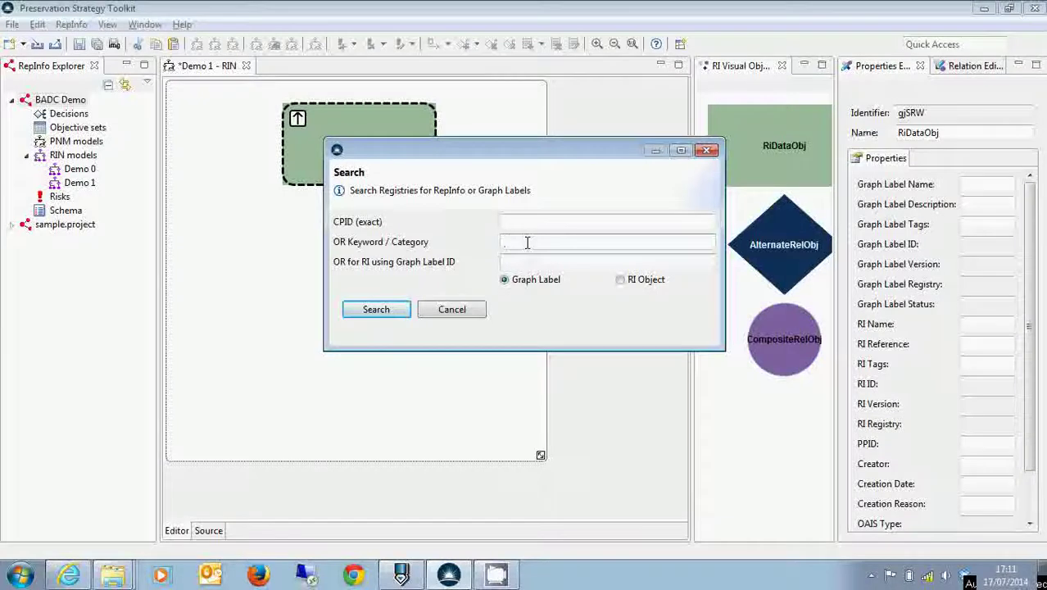
type("netcdf")
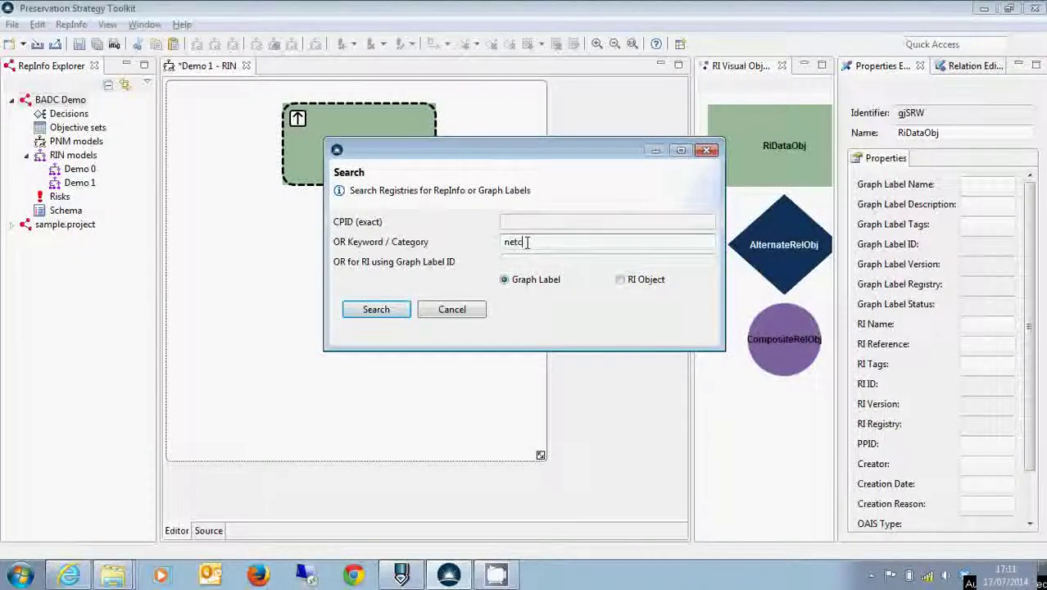
left_click(401, 309)
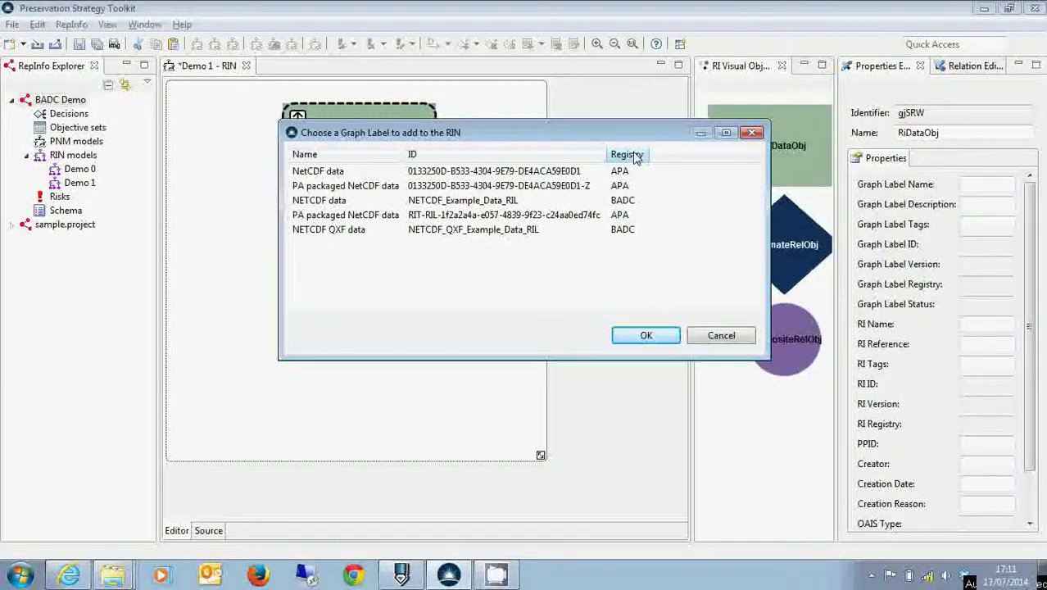
left_click(331, 232)
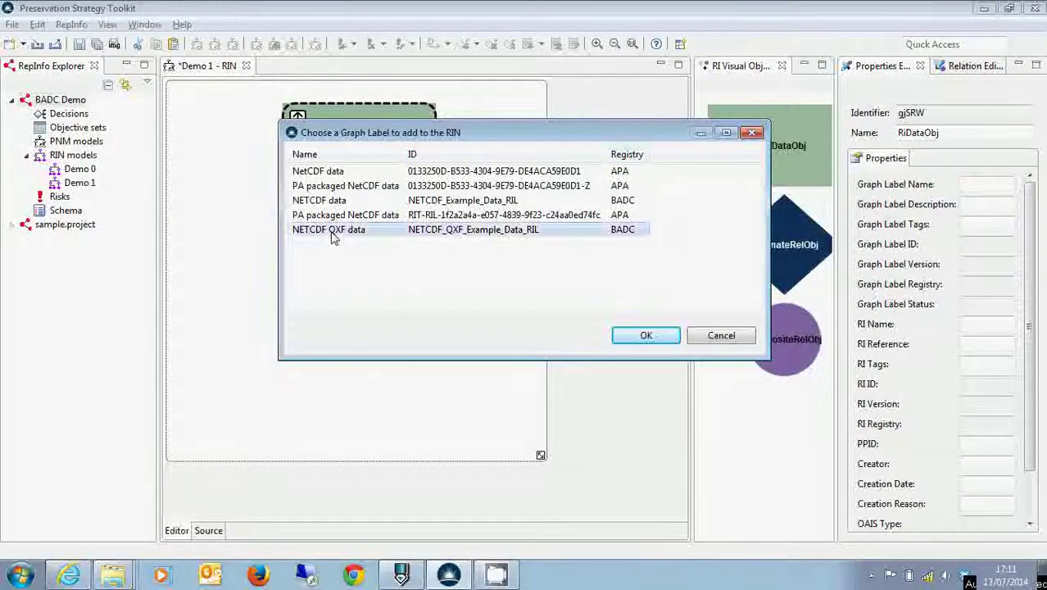
left_click(627, 338)
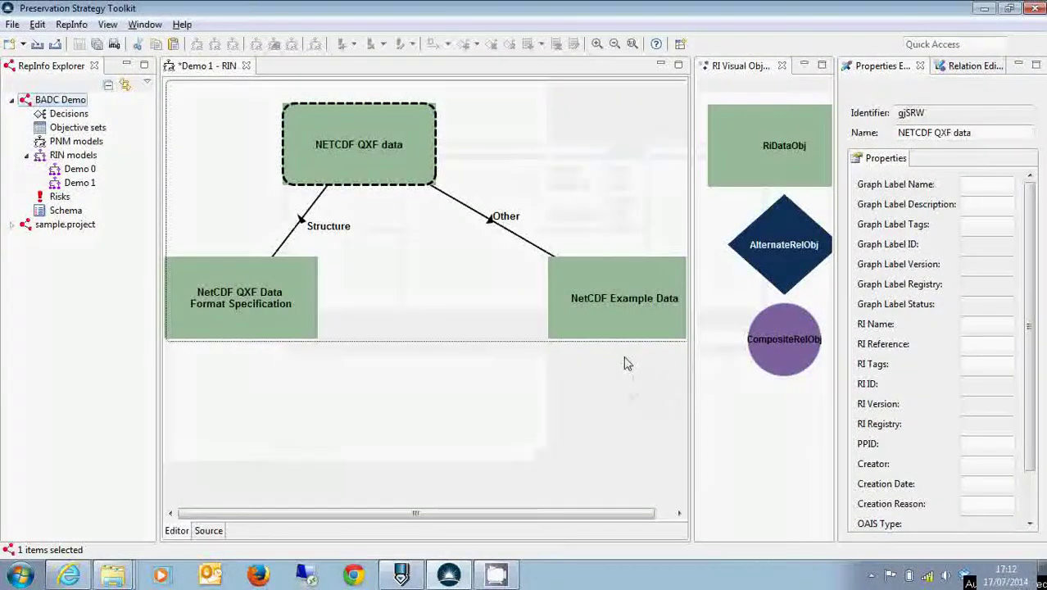
Search the registry for RepInfo using the NETCDF QXF data object's graph label ID and assign NetCDF QXF Example Data to it.
mouse_move(412, 174)
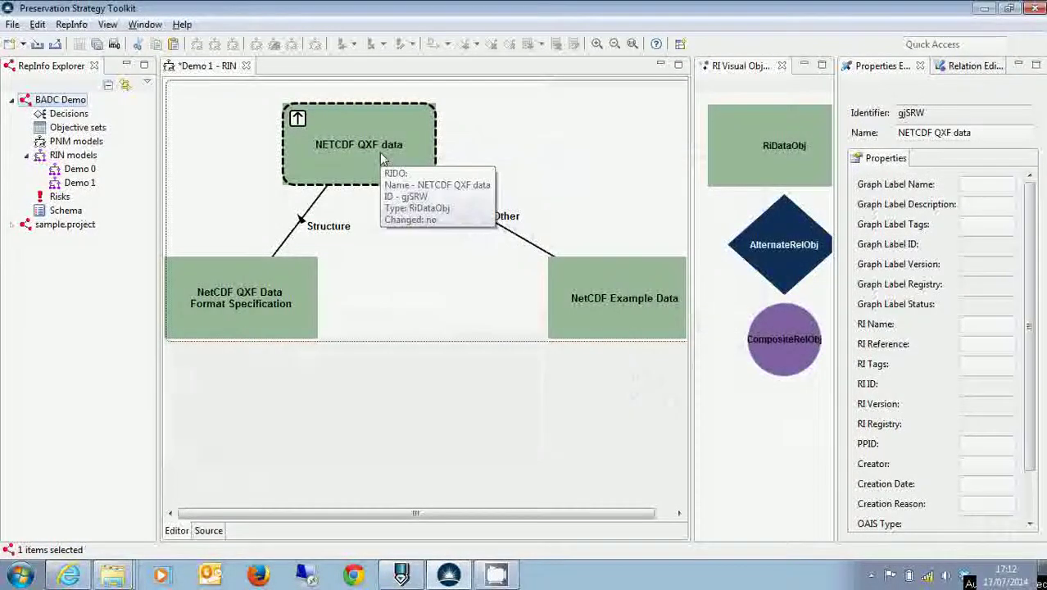
left_click(380, 153)
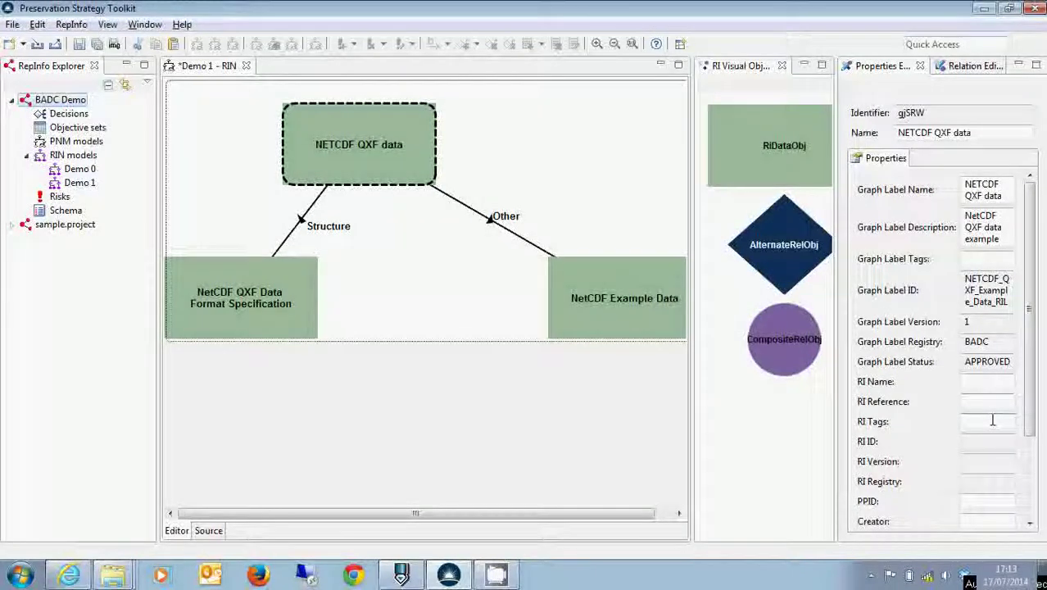
mouse_move(394, 168)
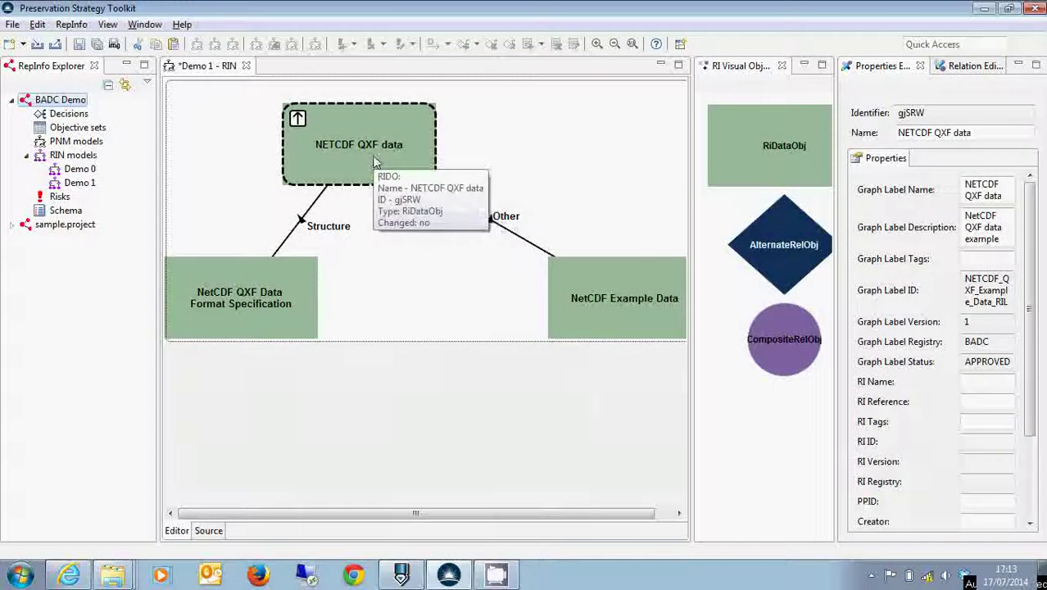
right_click(372, 157)
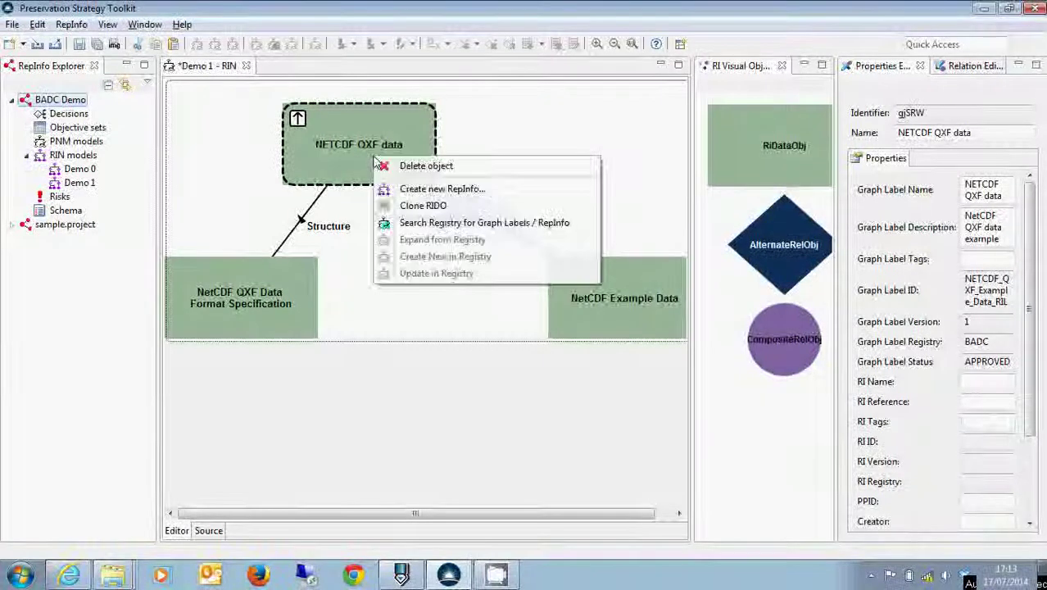
left_click(447, 223)
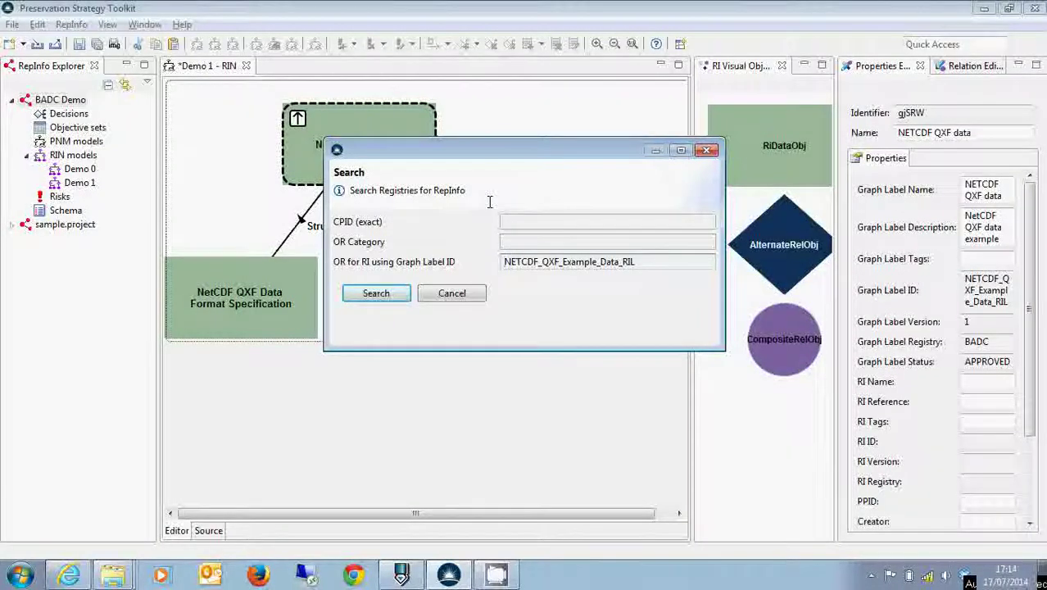
left_click(388, 300)
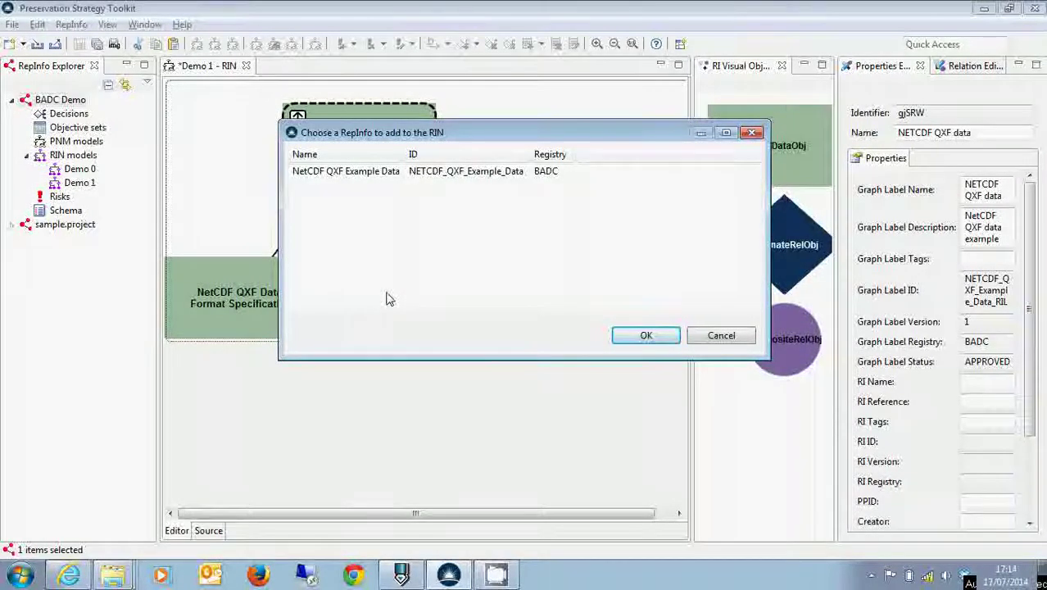
left_click(358, 174)
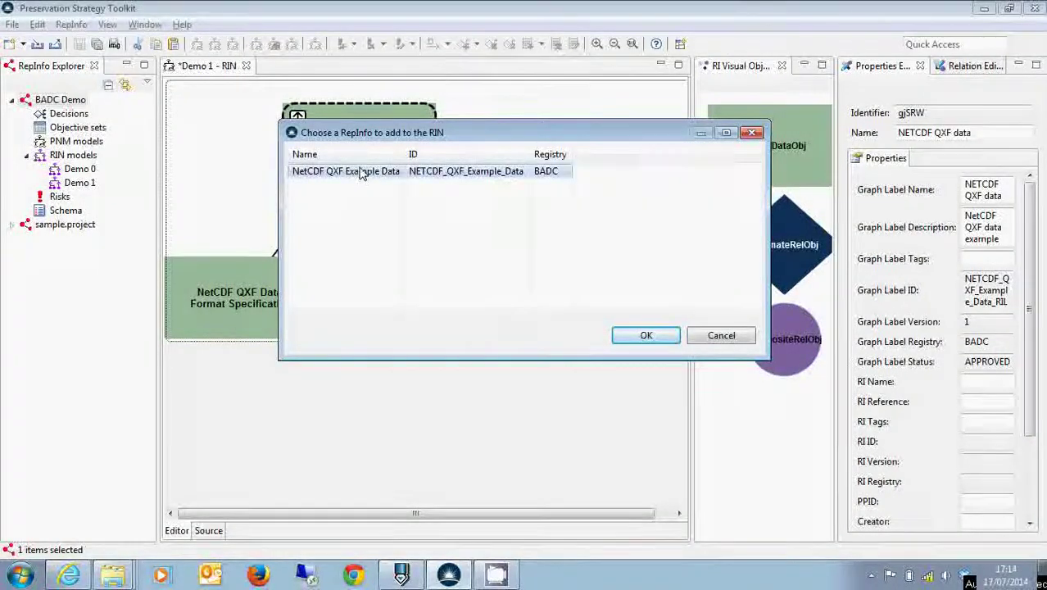
left_click(644, 336)
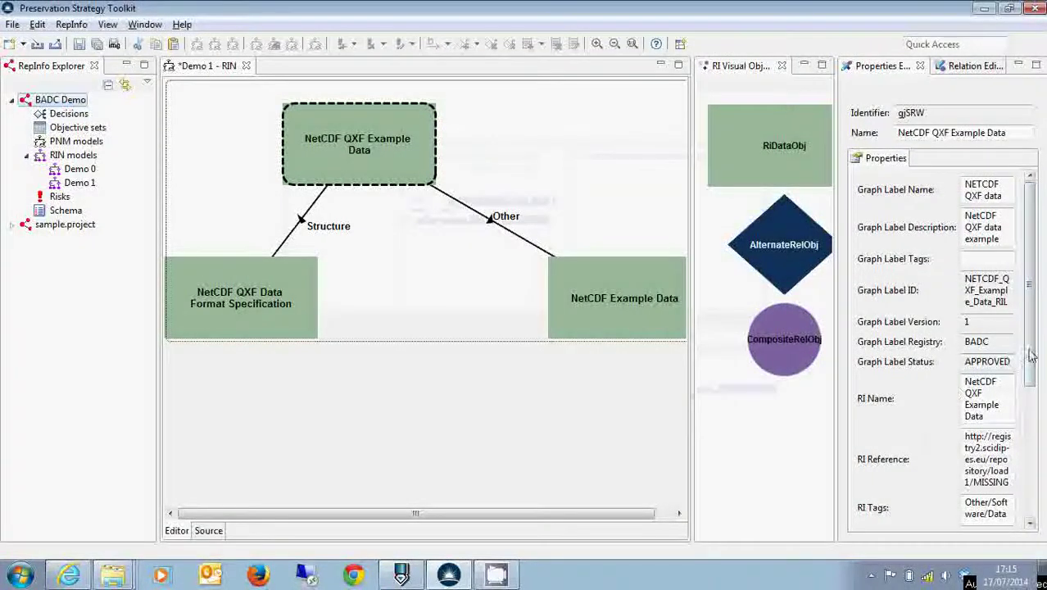
mouse_move(1030, 354)
left_mouse_down()
mouse_move(1042, 467)
mouse_move(1041, 351)
left_mouse_up()
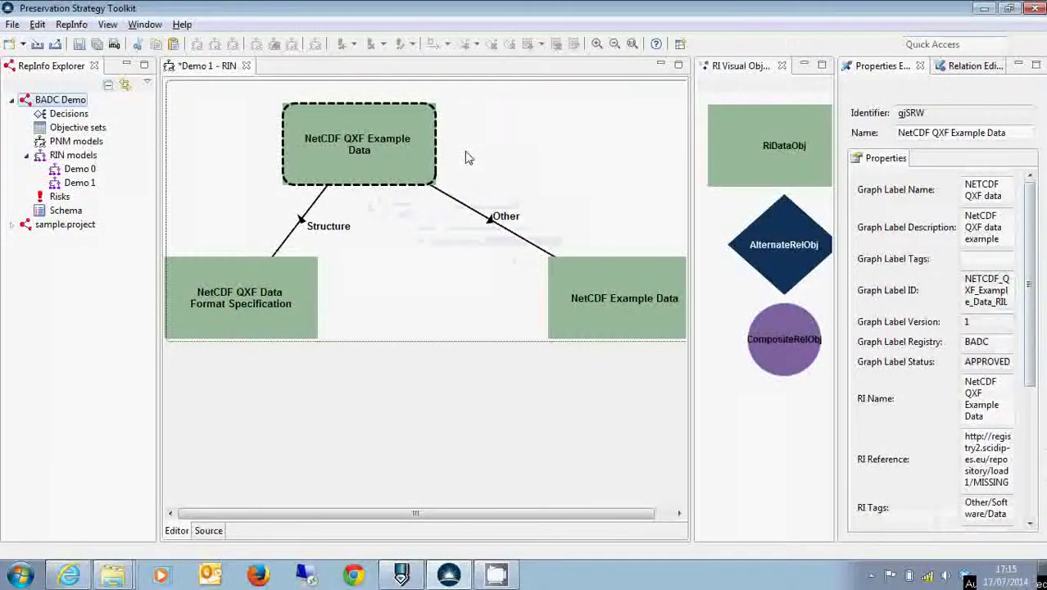
Expand the NetCDF QXF Data Format Specification object from the registry and show its updated properties.
left_click(267, 299)
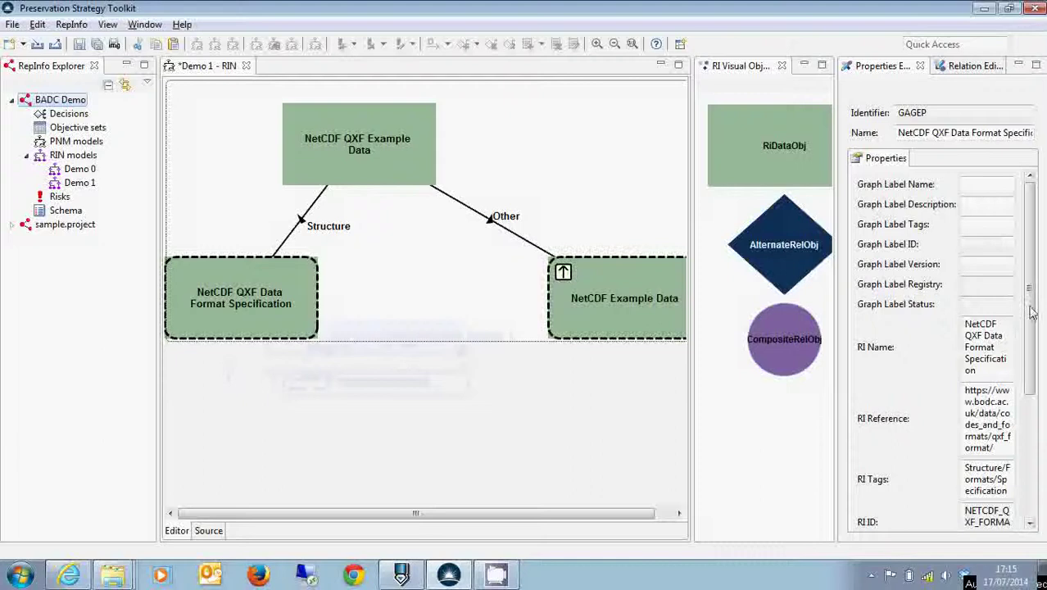
mouse_move(1032, 311)
left_mouse_down()
mouse_move(1036, 385)
mouse_move(1037, 303)
left_mouse_up()
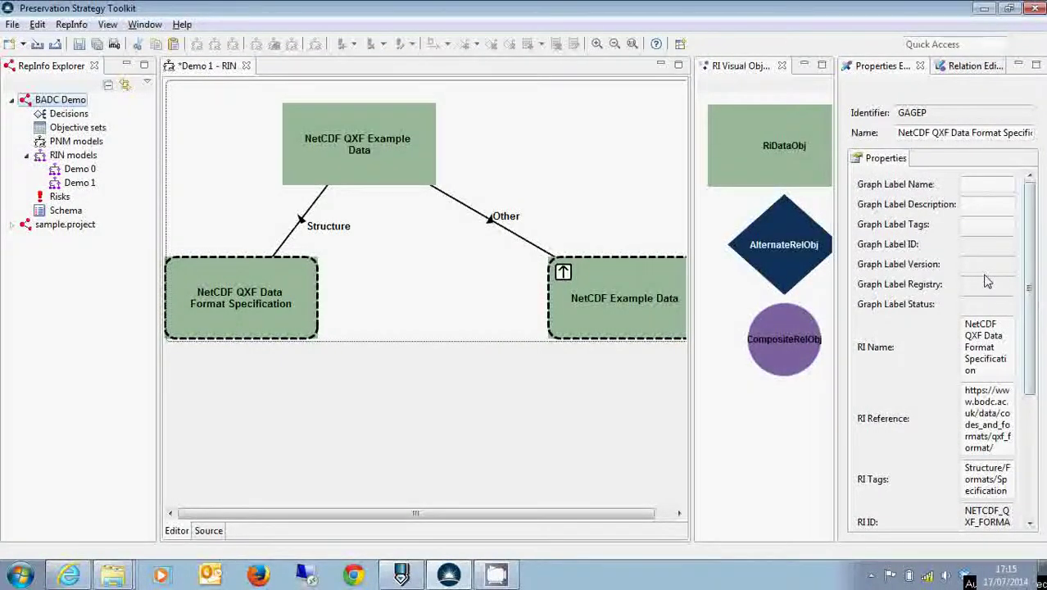
left_click(622, 297, "ctrl")
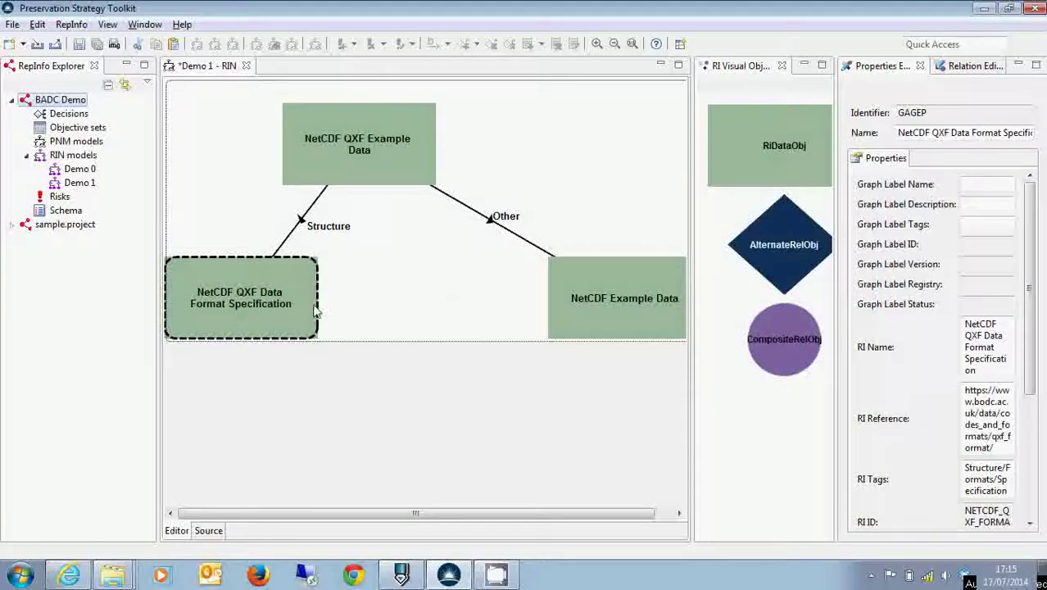
right_click(252, 306)
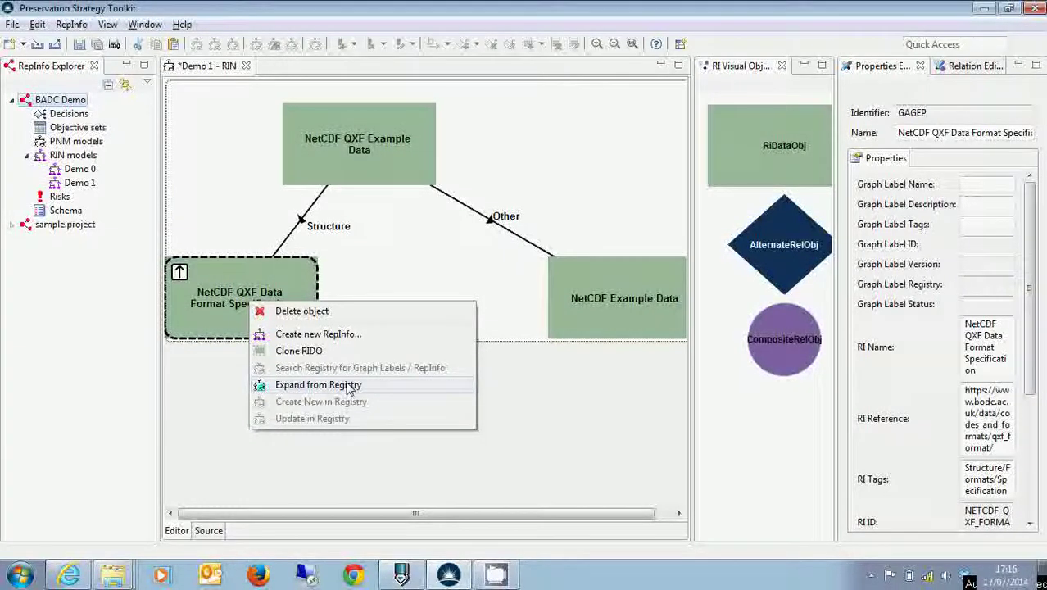
left_click(347, 386)
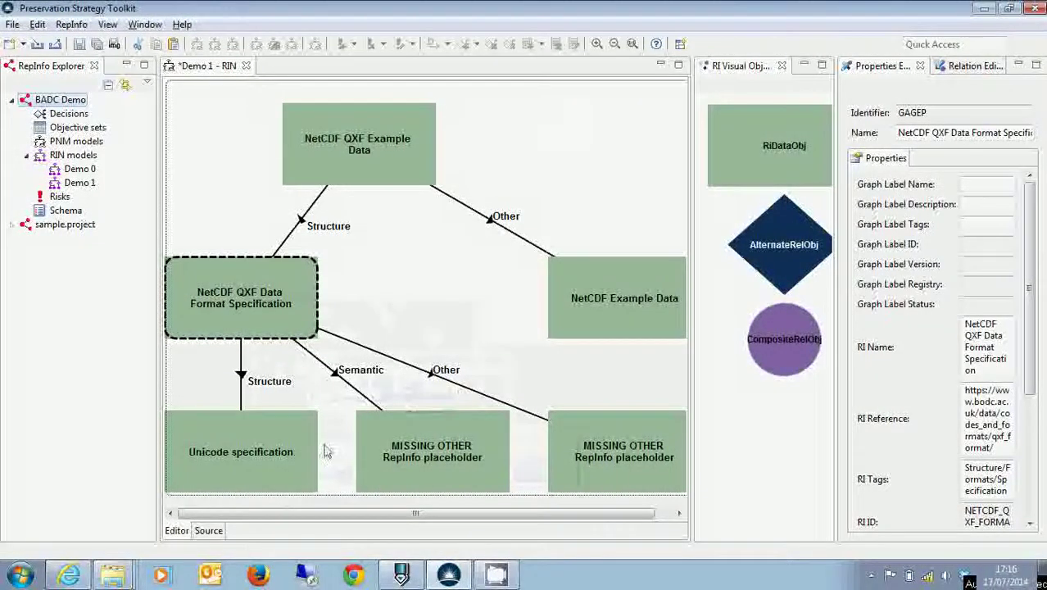
left_click(372, 315)
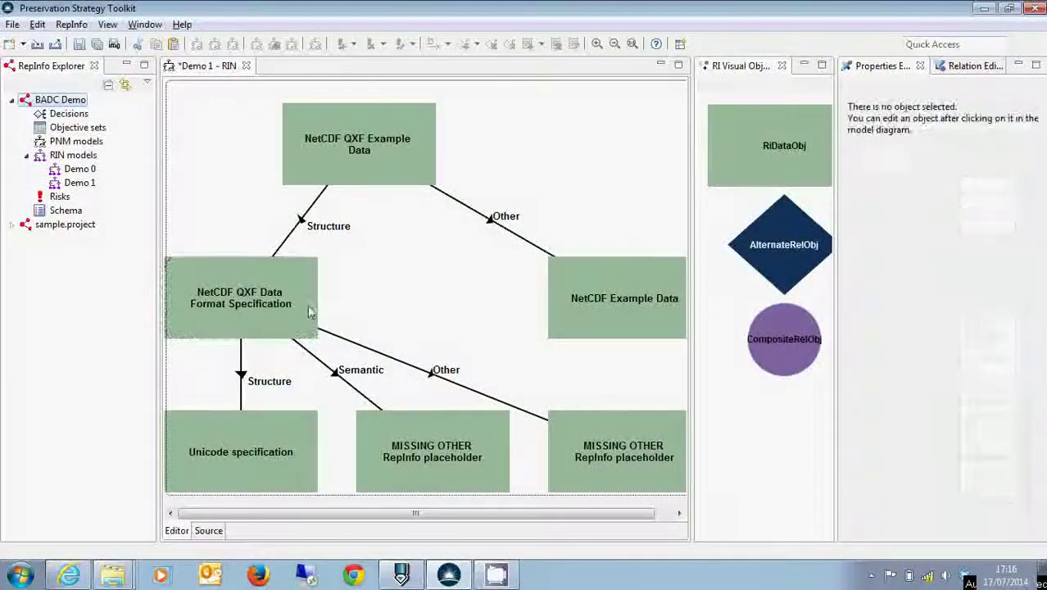
left_click(289, 310)
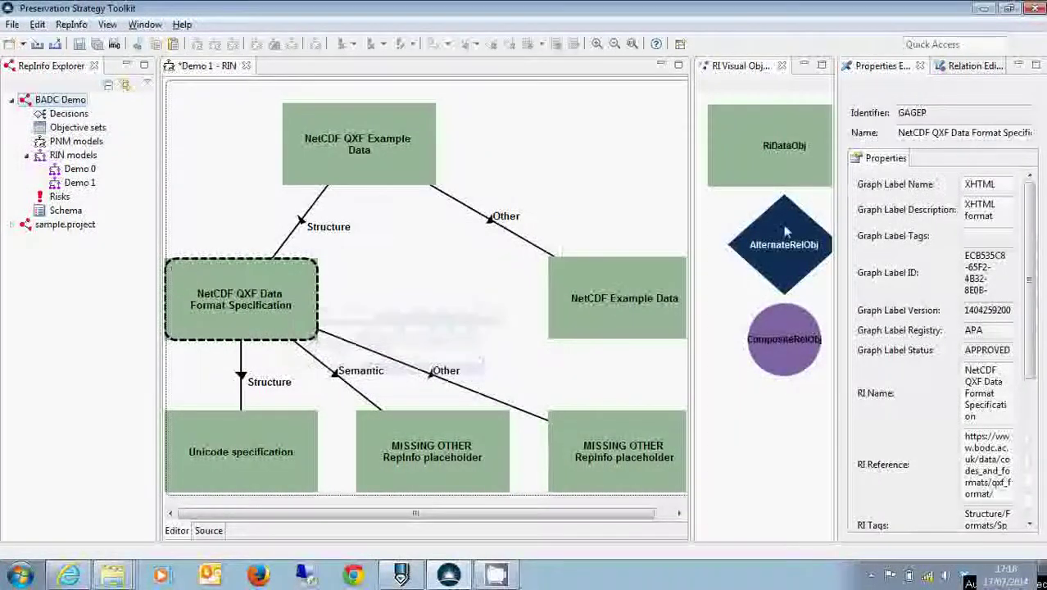